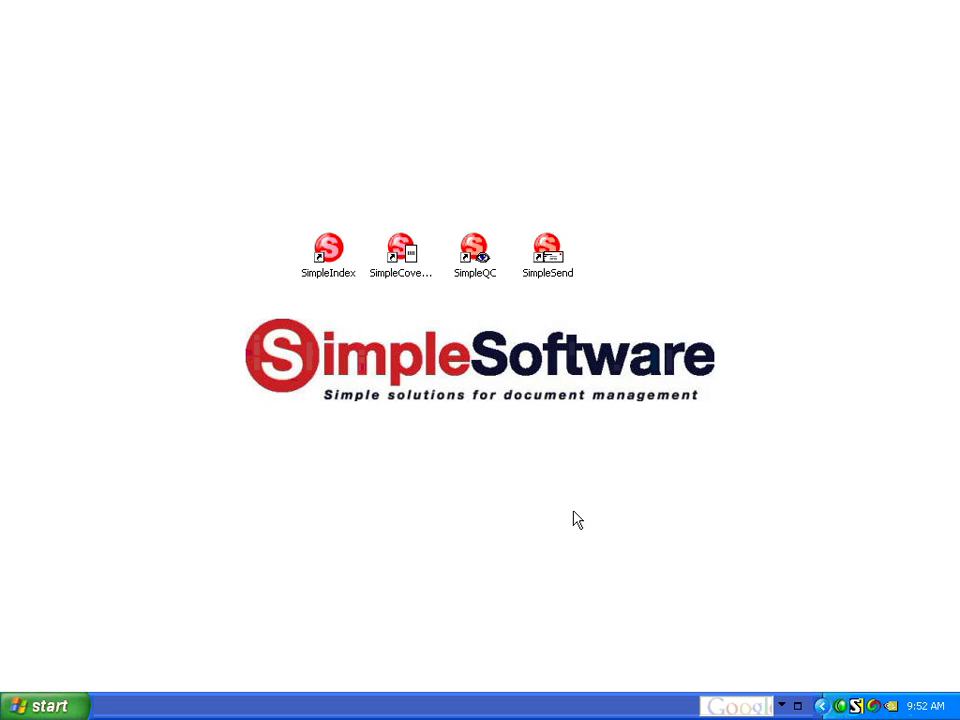
# Launch SimpleIndex in Full Demo mode and load Read My Documents.sic from the Document Sorting folder.
pyautogui.click(326, 250)
pyautogui.doubleClick(324, 252)
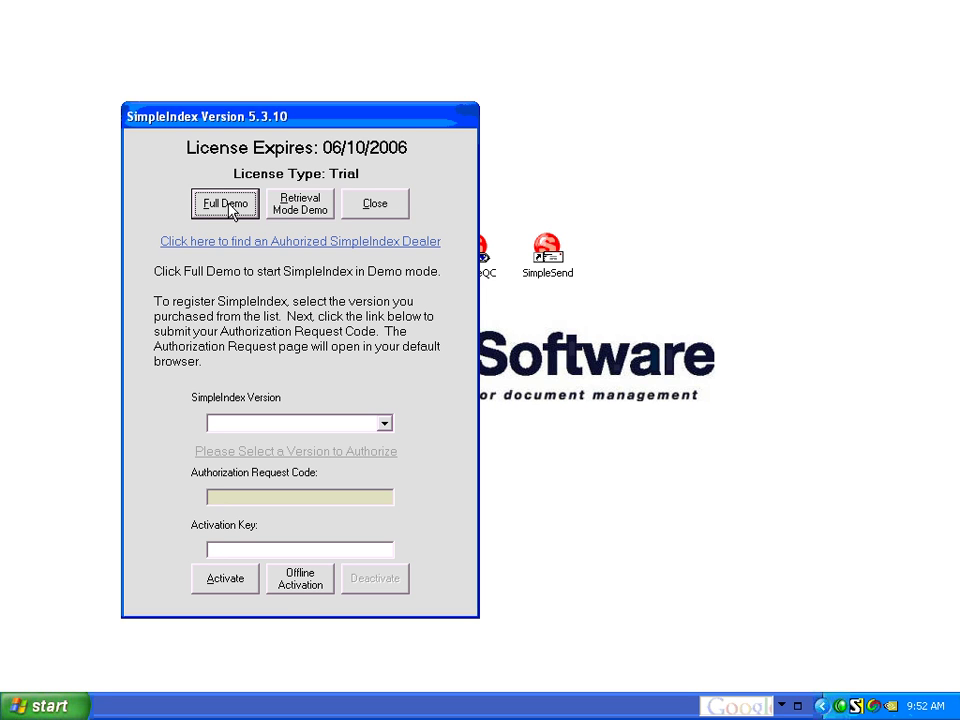
pyautogui.click(229, 211)
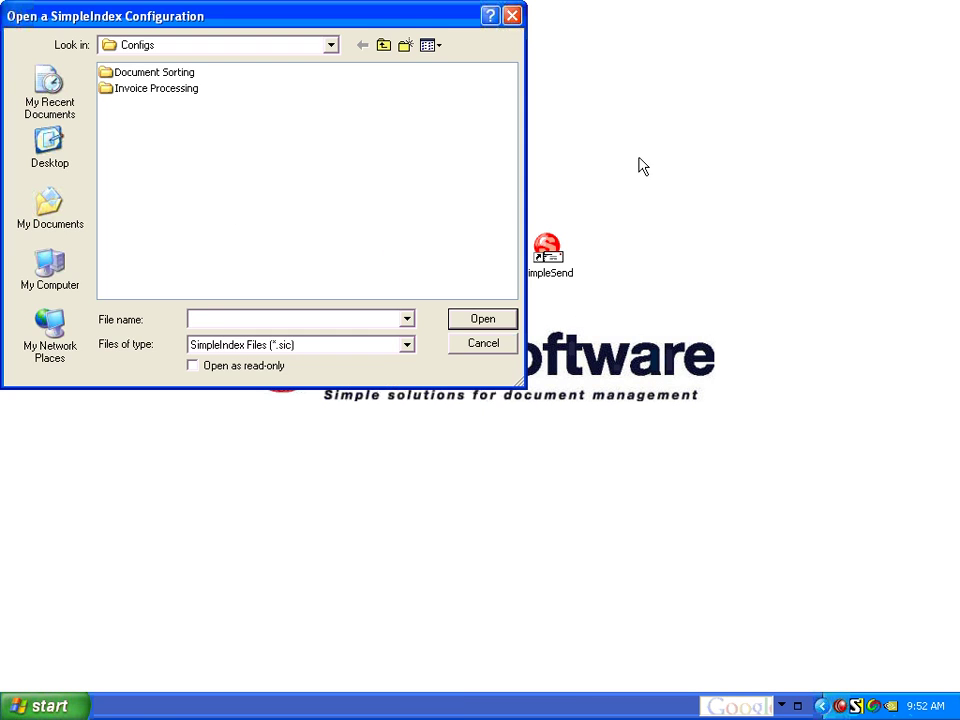
pyautogui.doubleClick(163, 80)
pyautogui.doubleClick(201, 121)
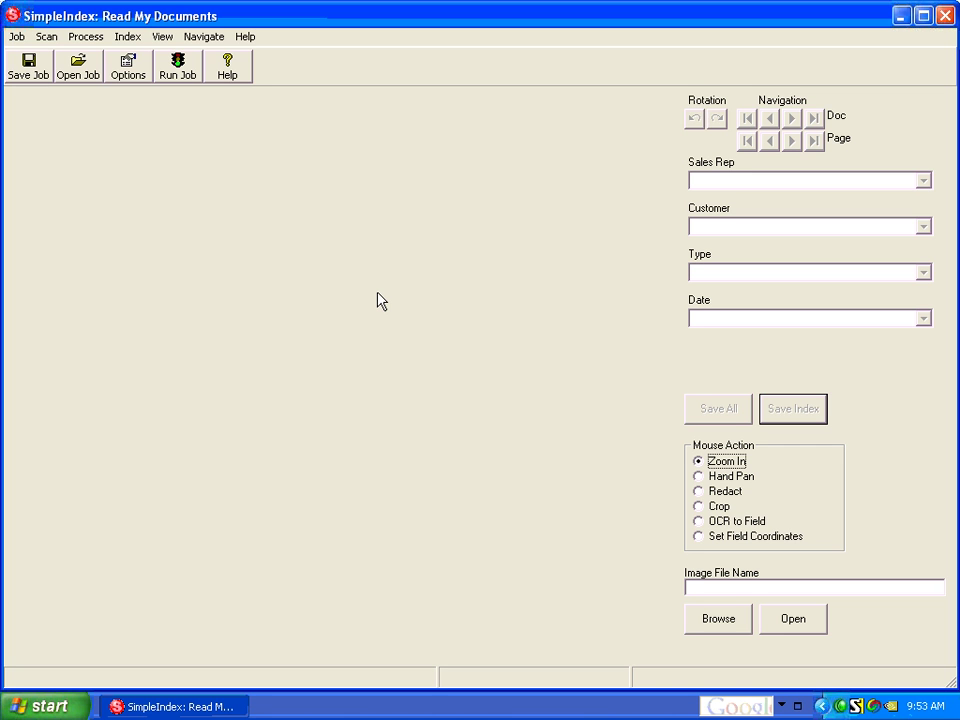
pyautogui.click(127, 36)
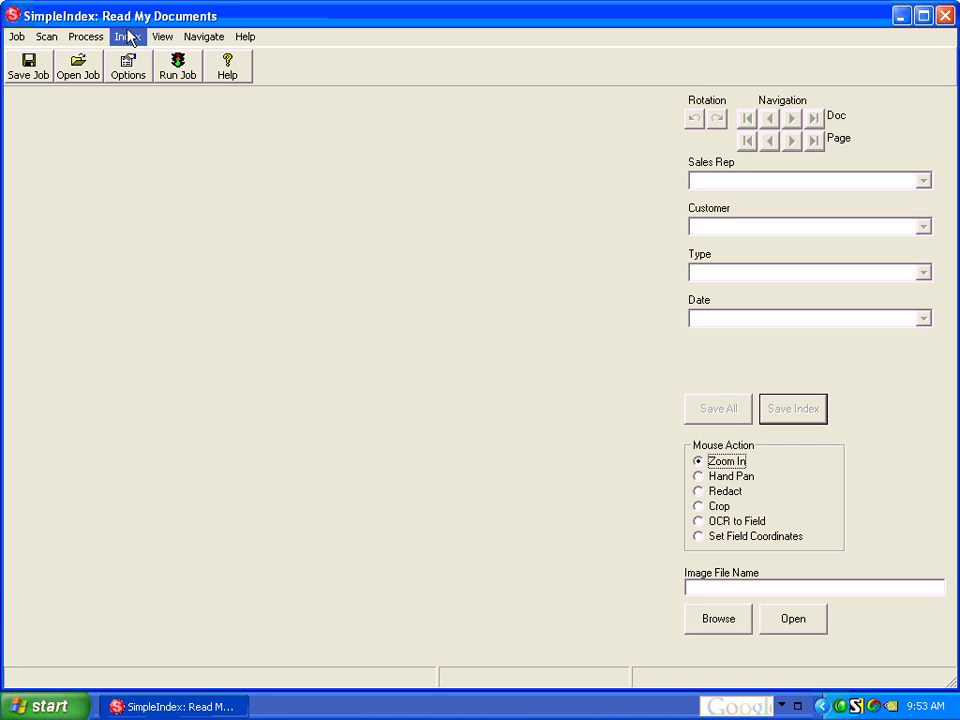
pyautogui.moveTo(163, 40)
pyautogui.click(210, 112)
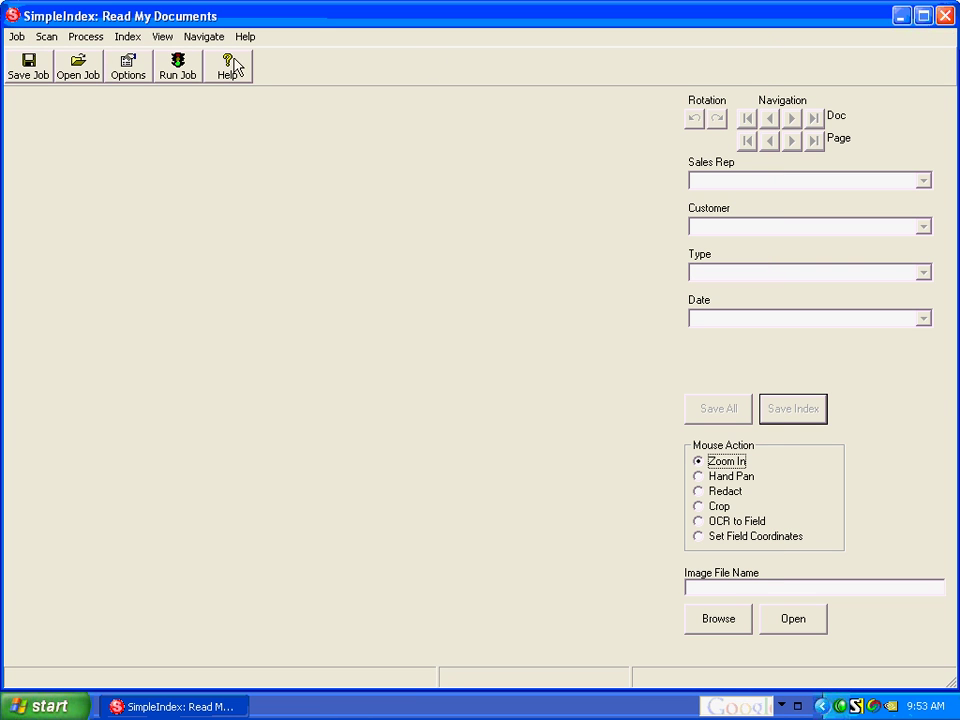
# Run the job and review the price list's auto-filled rep, customer, PRICE LIST type and 4-5-2005 date.
pyautogui.click(186, 72)
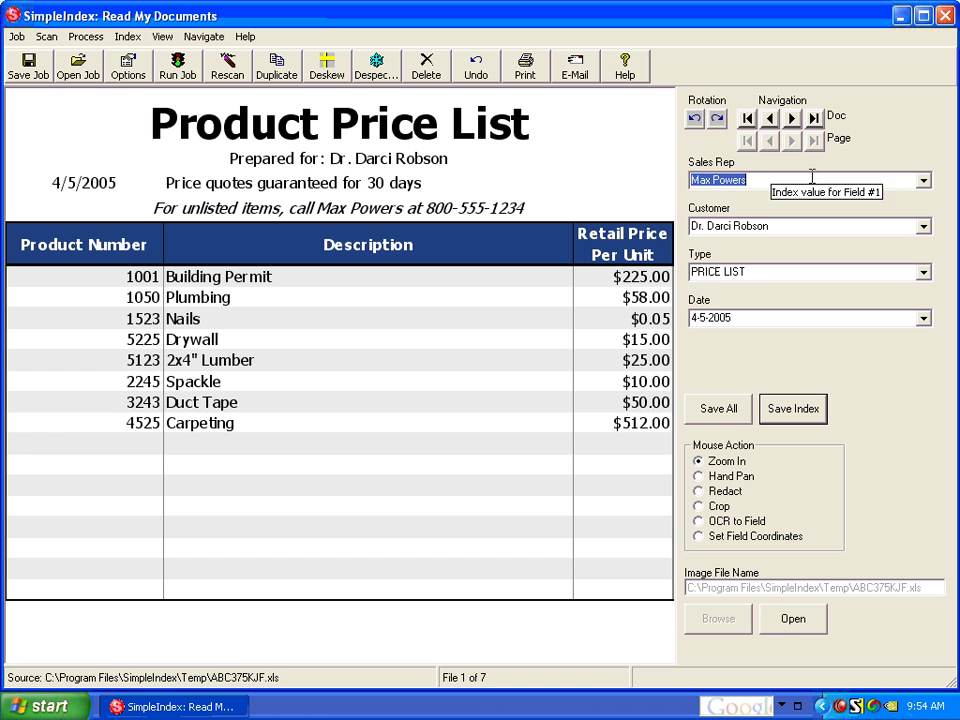
pyautogui.click(812, 224)
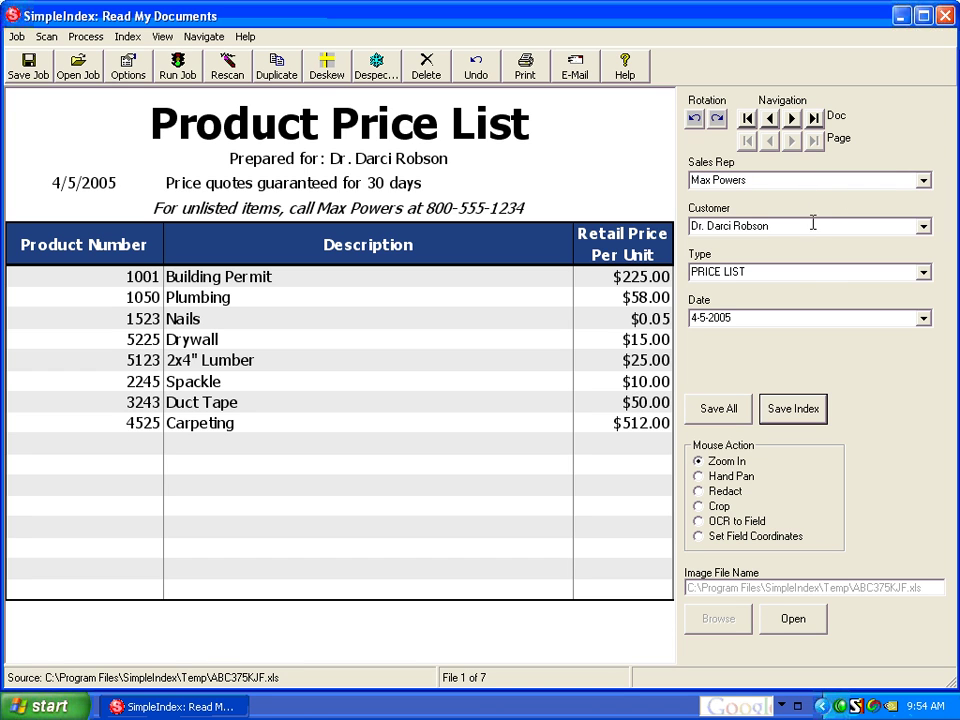
pyautogui.click(812, 272)
pyautogui.click(805, 318)
pyautogui.click(775, 270)
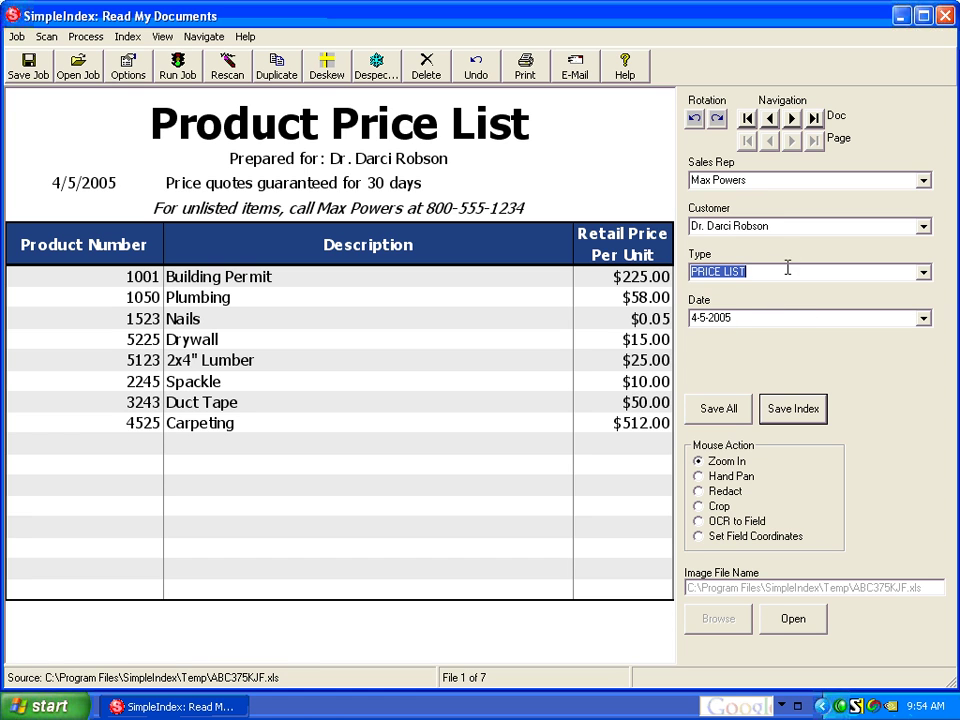
pyautogui.click(812, 180)
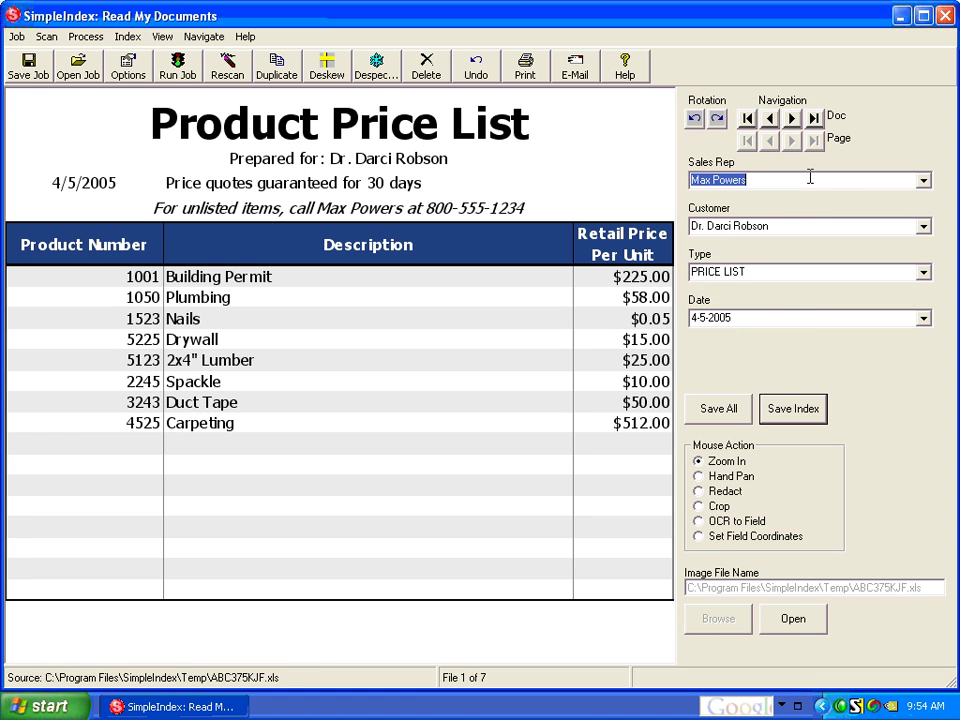
# Save the price list's index and preview the memorandum in Word.
pyautogui.click(793, 408)
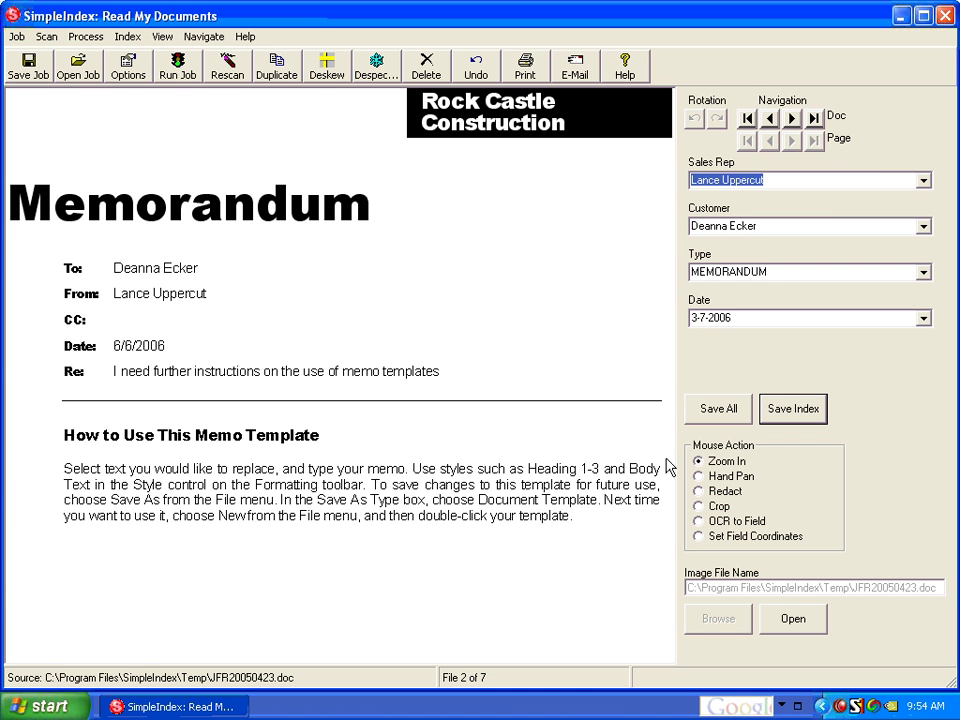
pyautogui.click(360, 386)
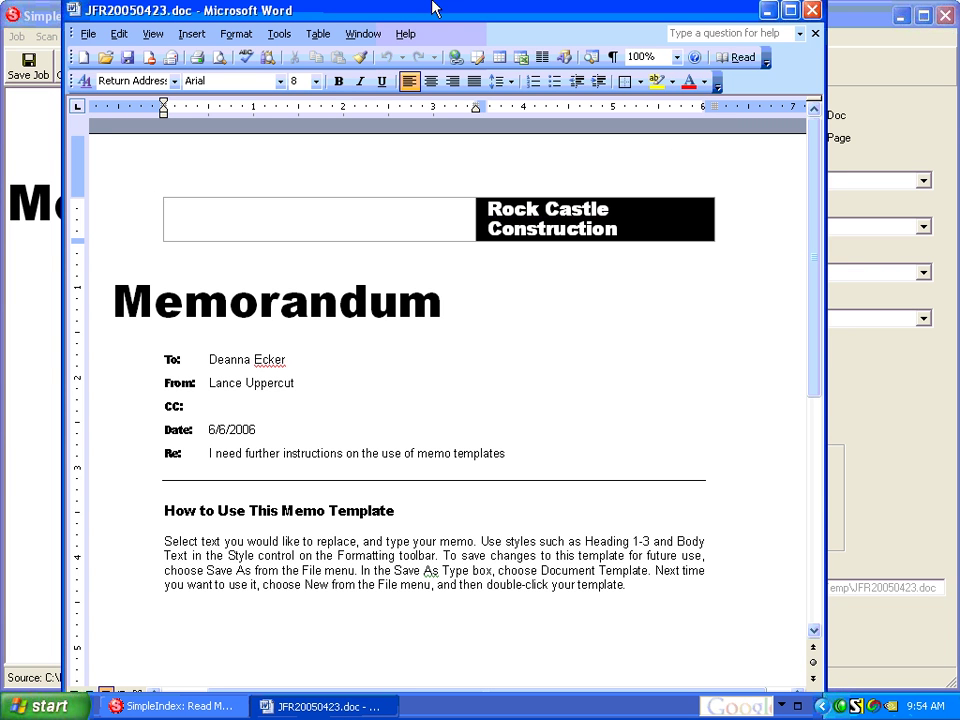
pyautogui.moveTo(432, 10)
pyautogui.mouseDown()
pyautogui.moveTo(439, 36)
pyautogui.moveTo(444, 8)
pyautogui.mouseUp()
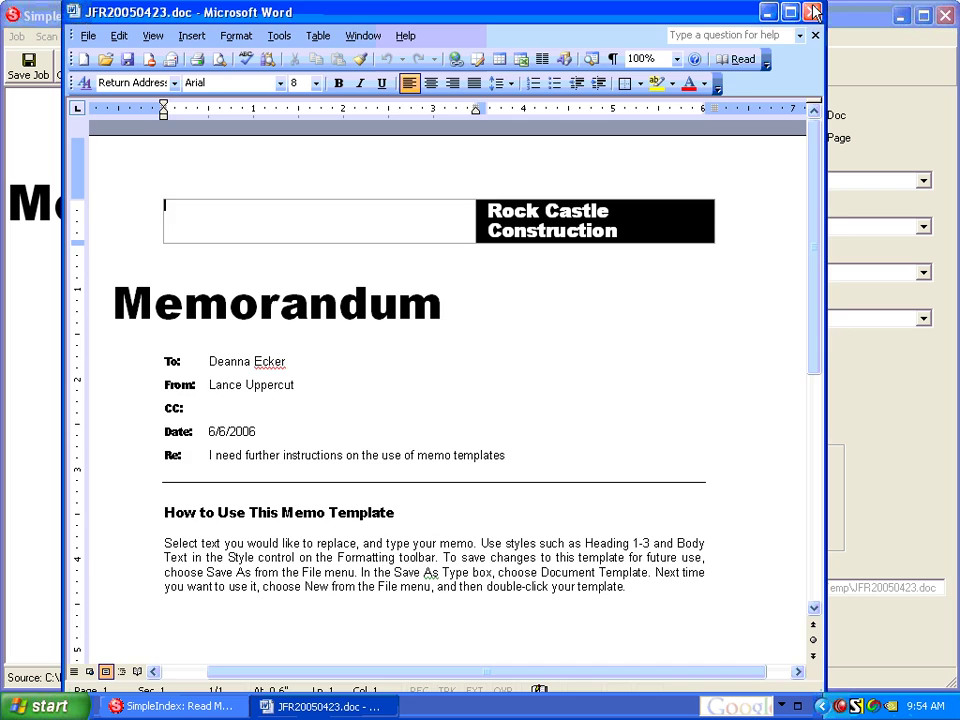
pyautogui.click(767, 12)
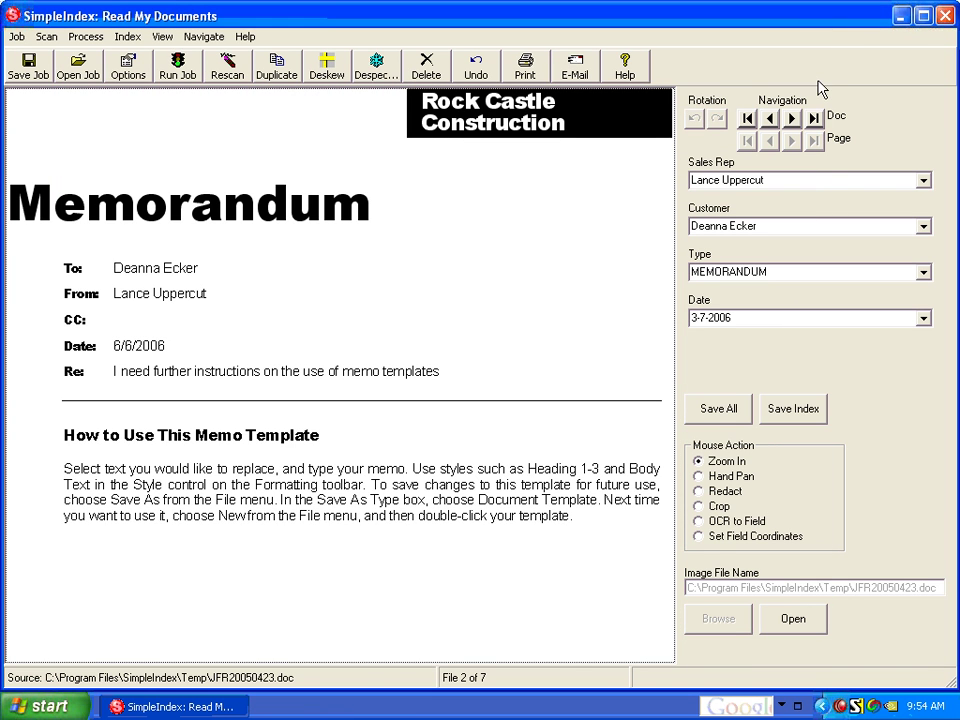
# Check the memo in Word again, close Word, and save the memorandum's index.
pyautogui.click(793, 622)
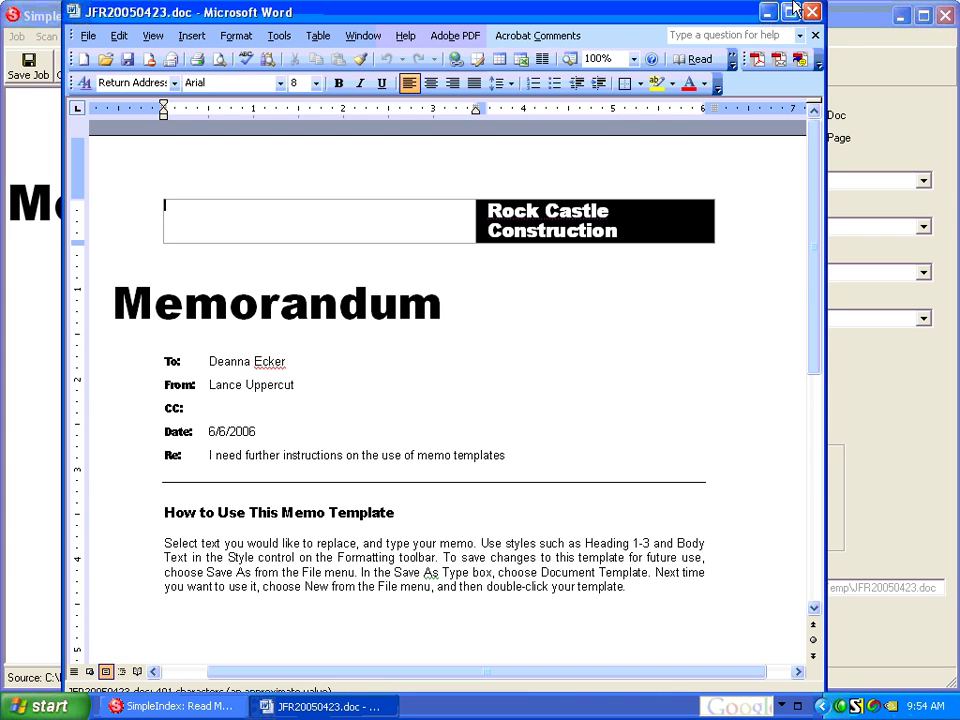
pyautogui.click(811, 11)
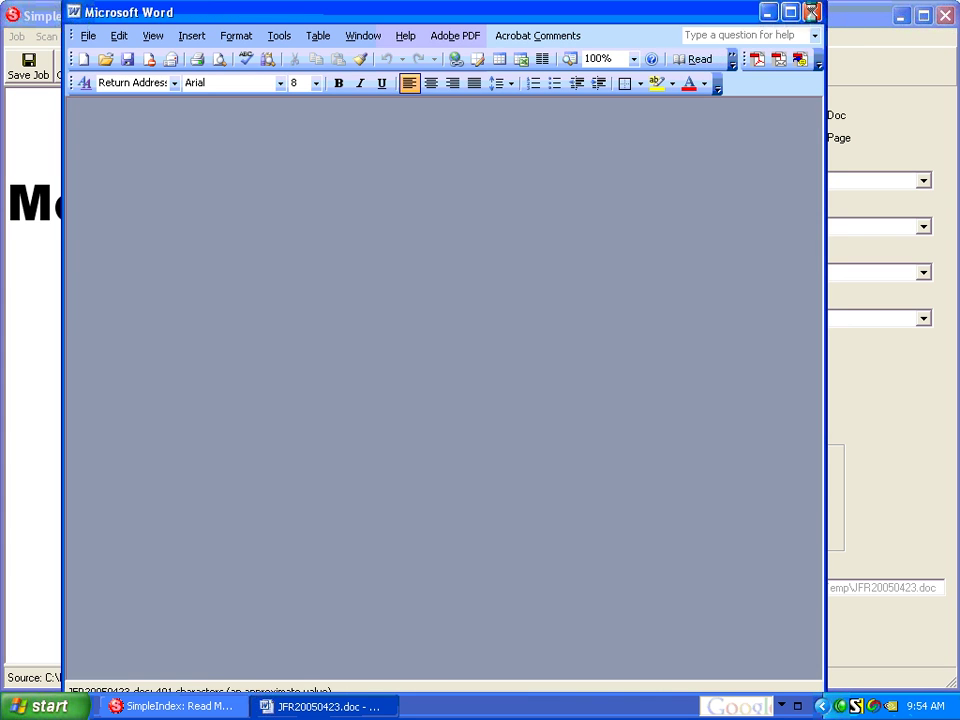
pyautogui.click(789, 408)
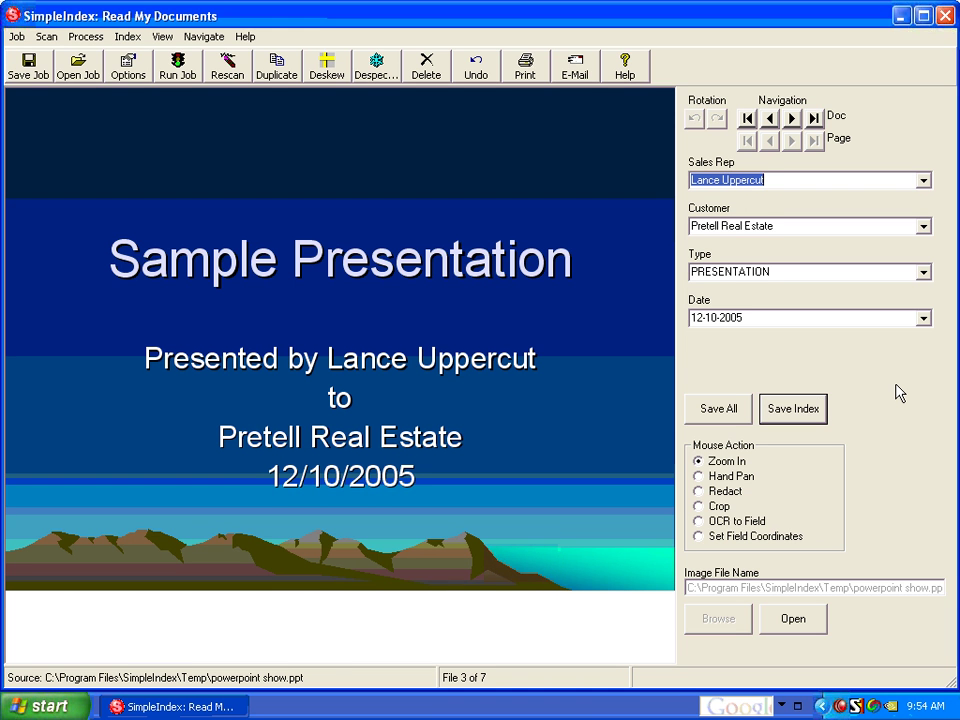
# Save the presentation's index and keep the proposal's sales rep, customer and PROPOSAL type.
pyautogui.press('Return')
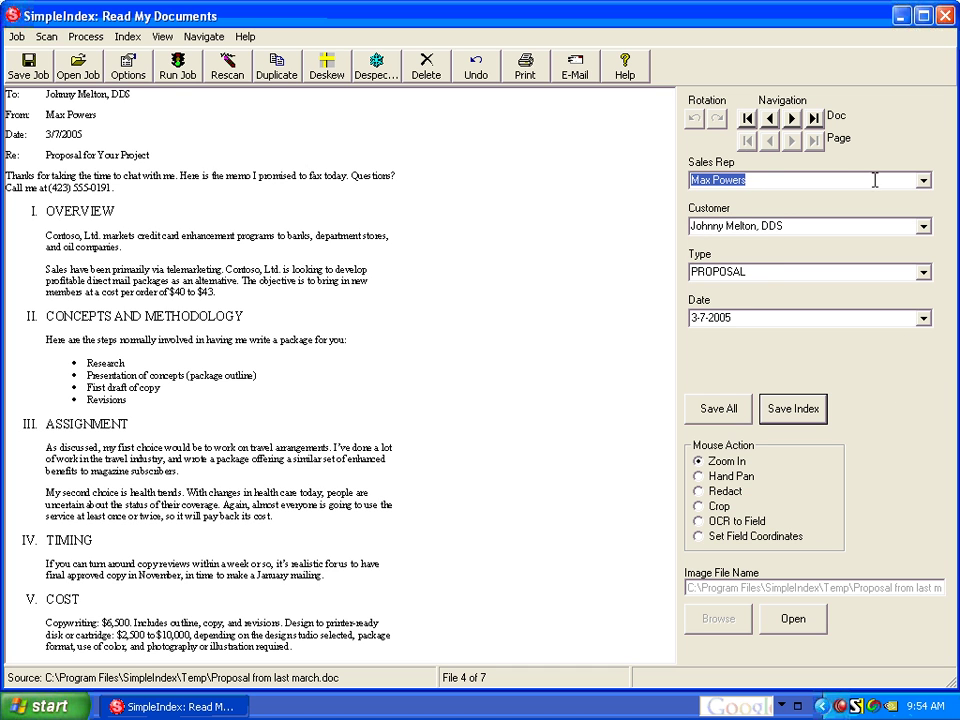
pyautogui.click(923, 181)
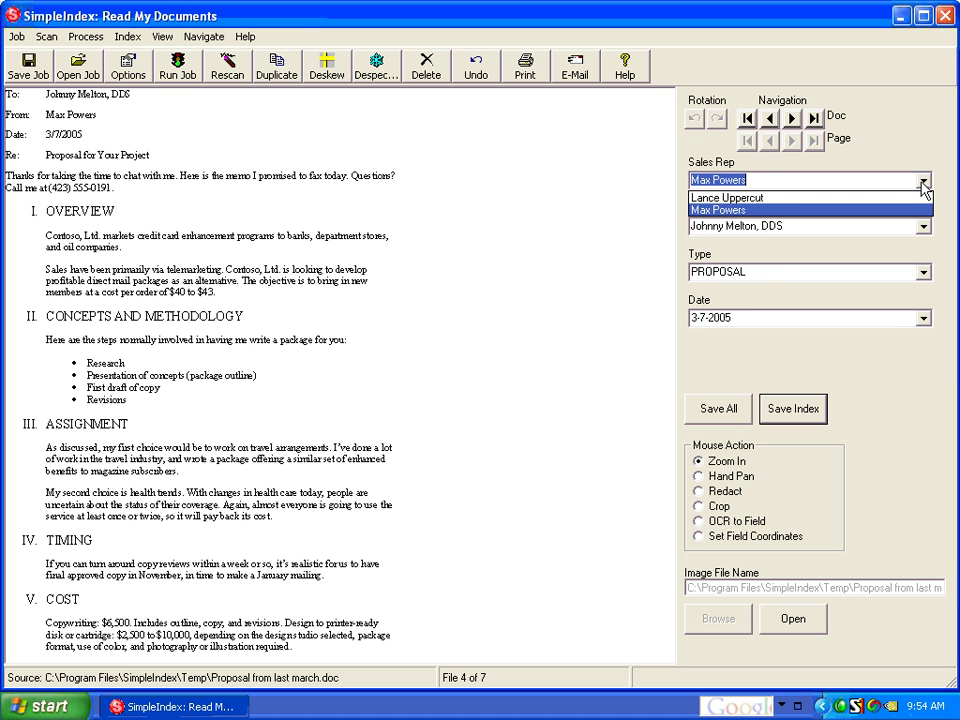
pyautogui.click(923, 184)
pyautogui.click(921, 228)
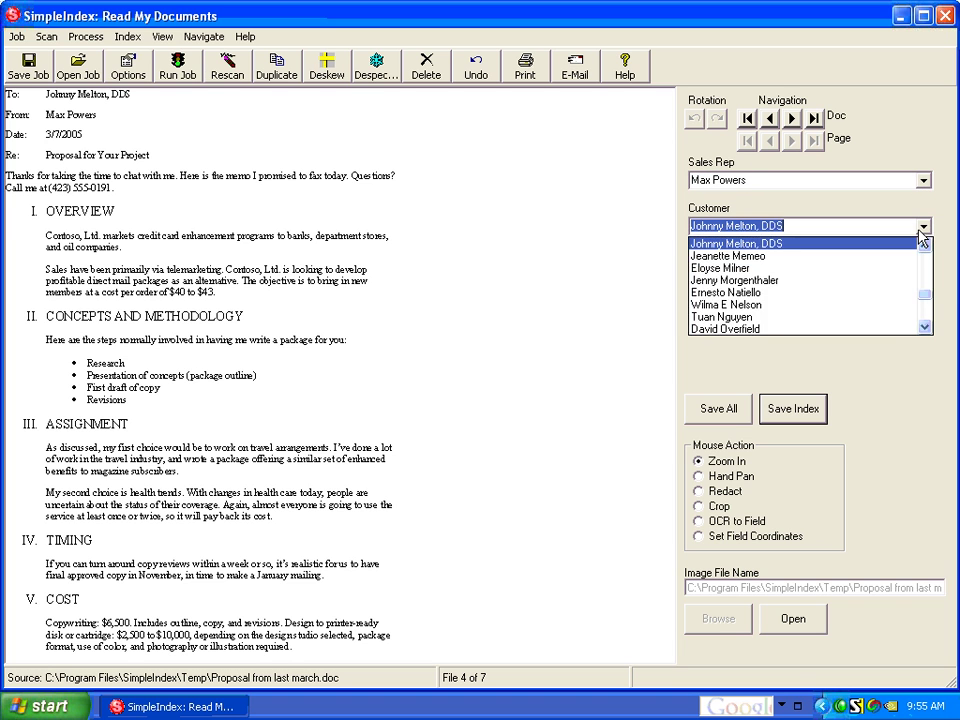
pyautogui.click(921, 230)
pyautogui.click(923, 273)
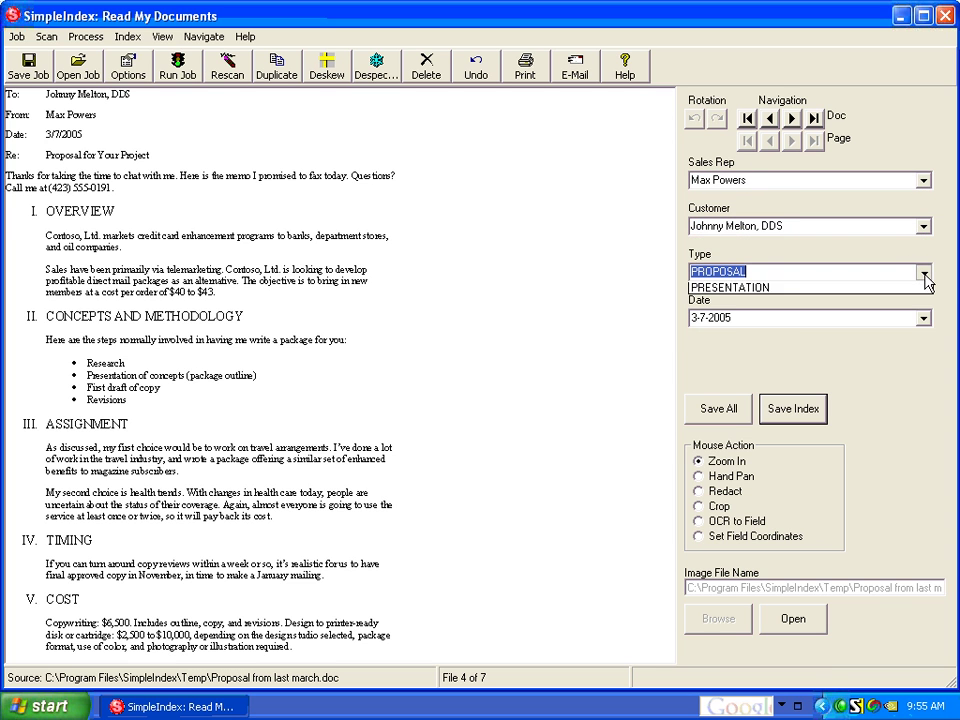
pyautogui.click(923, 274)
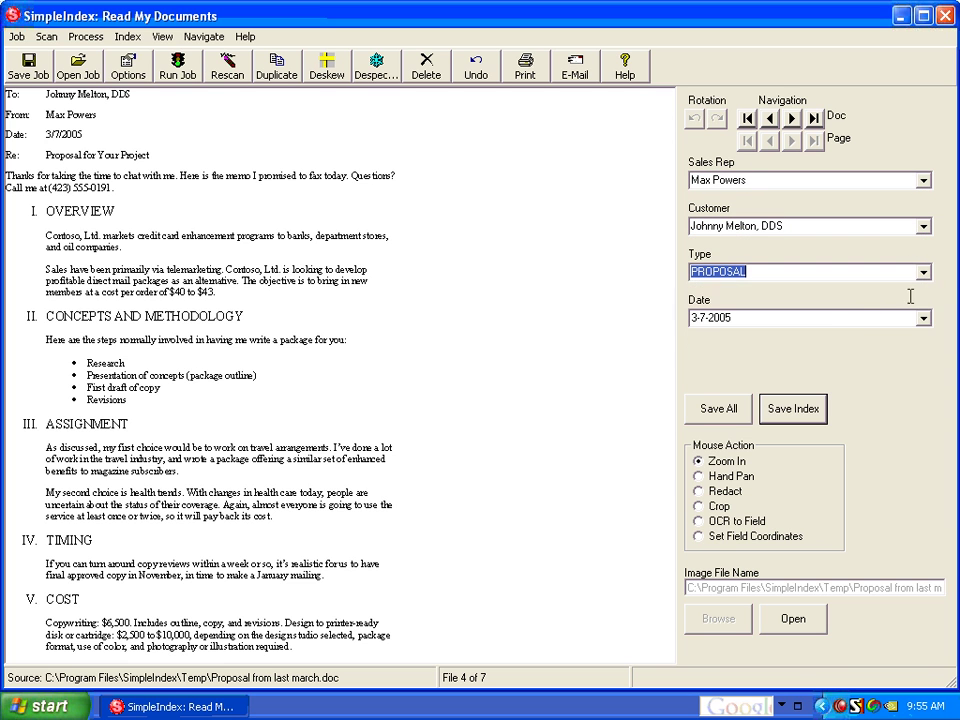
# Confirm the 3-7-2005 date, recheck customer and rep, and save the proposal's index.
pyautogui.click(833, 320)
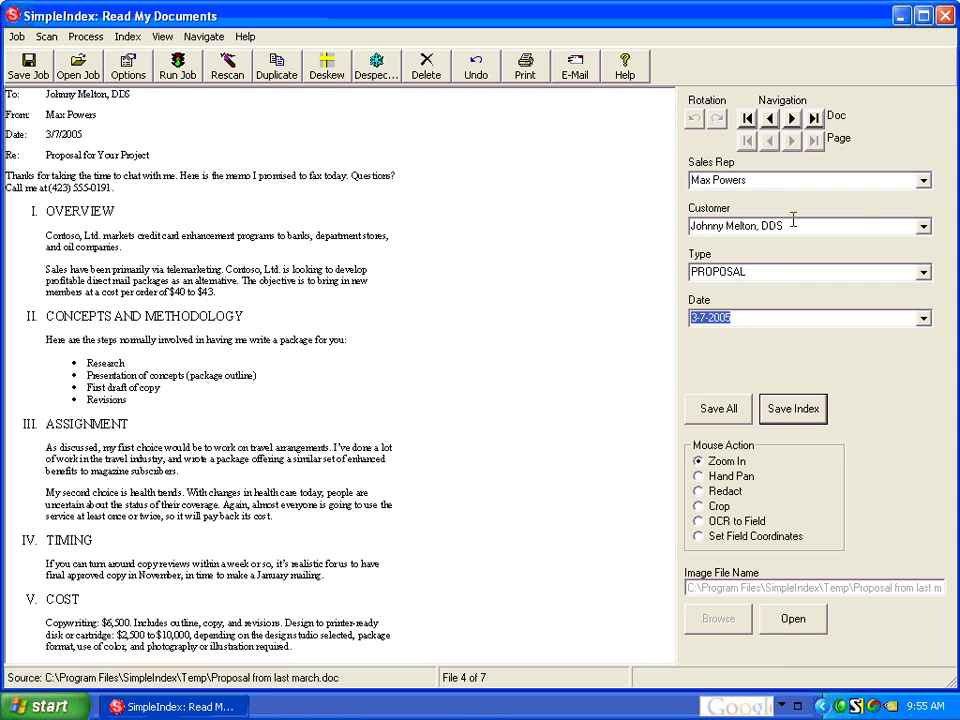
pyautogui.click(866, 228)
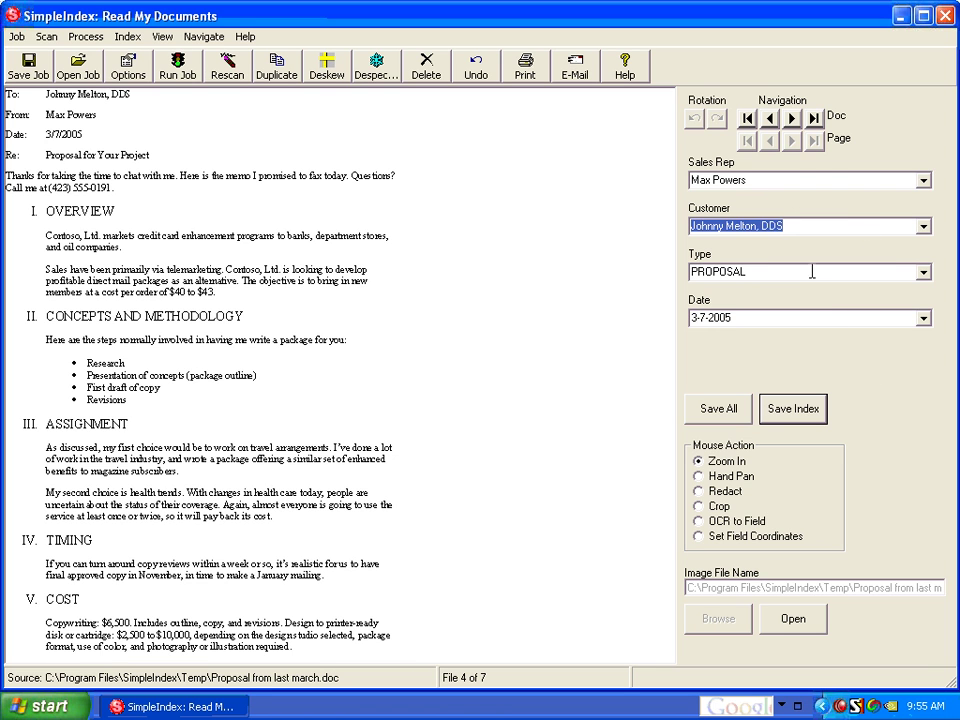
pyautogui.click(878, 180)
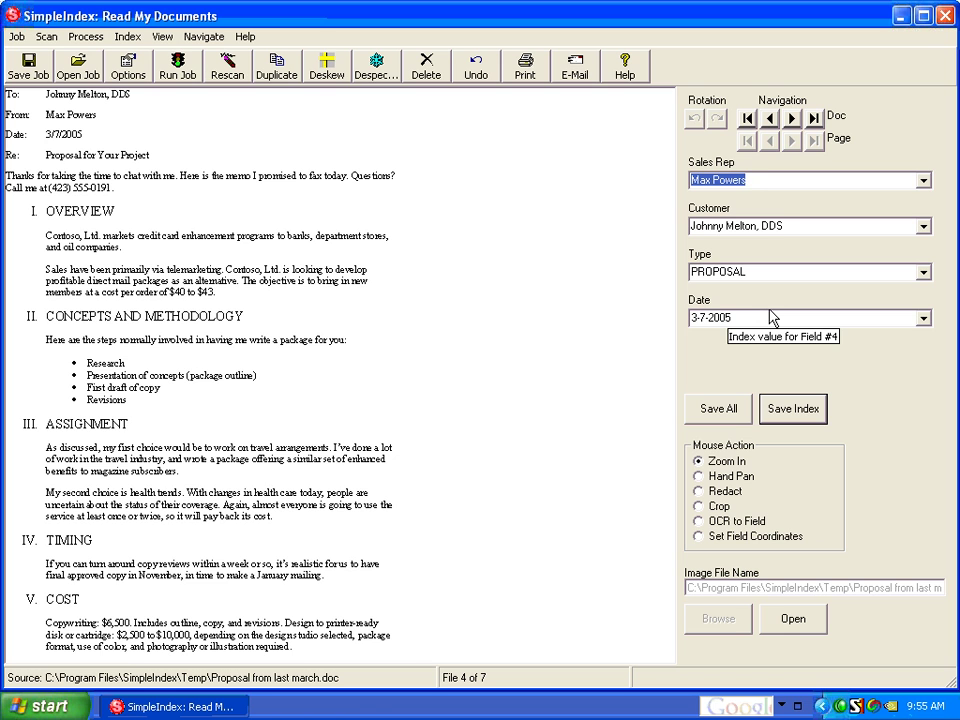
pyautogui.click(799, 409)
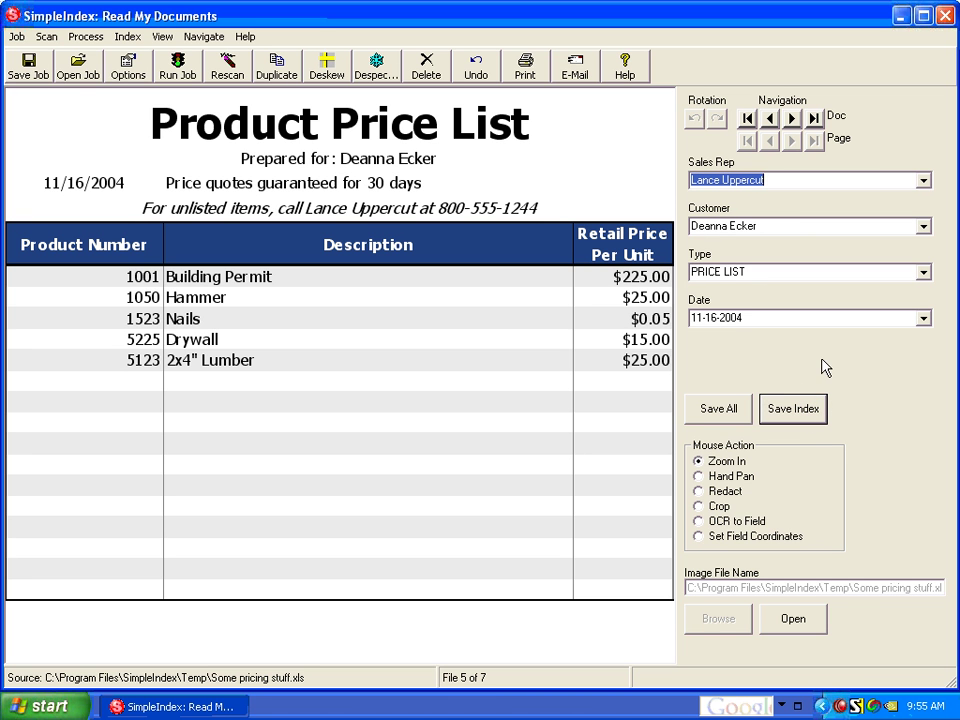
# Close Excel, save the price list, contract and final file indexes, and confirm the batch export.
pyautogui.click(795, 410)
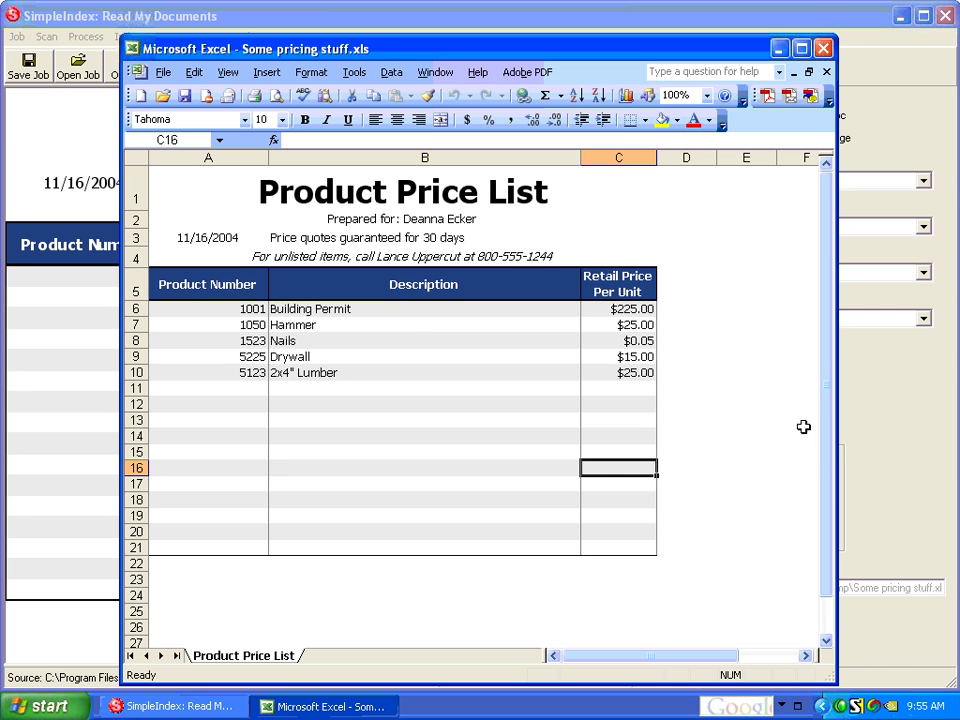
pyautogui.click(824, 50)
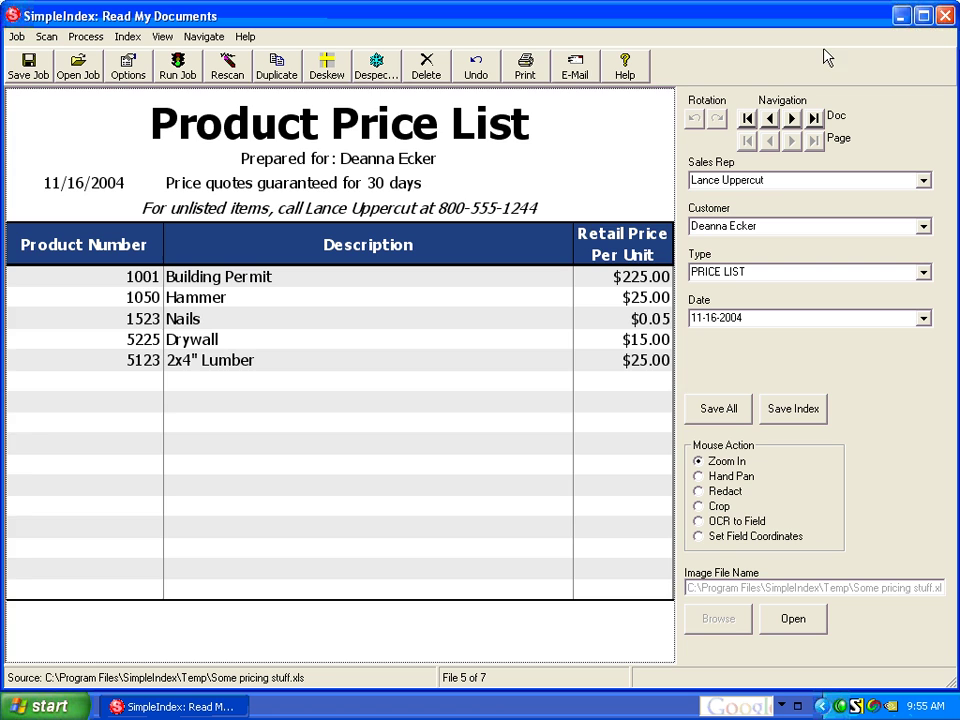
pyautogui.click(799, 408)
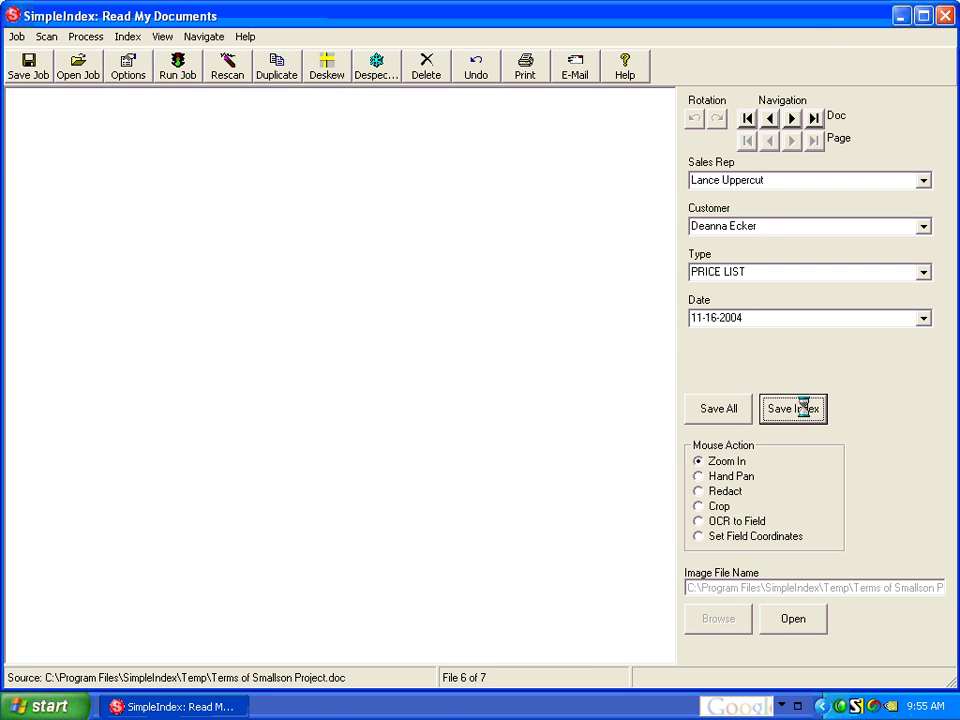
pyautogui.click(804, 410)
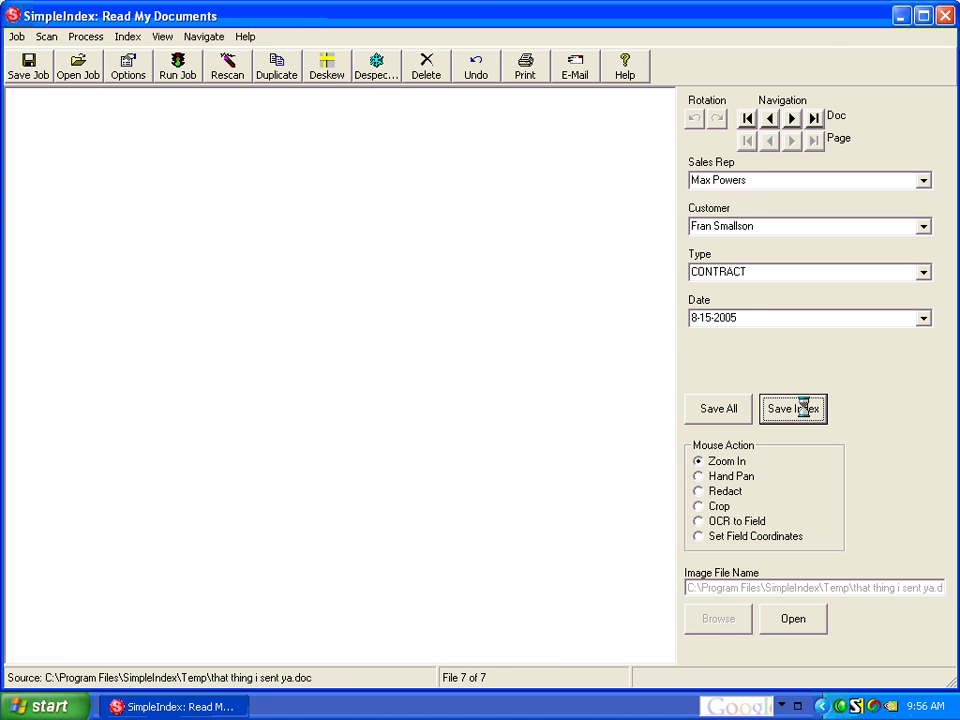
pyautogui.click(806, 410)
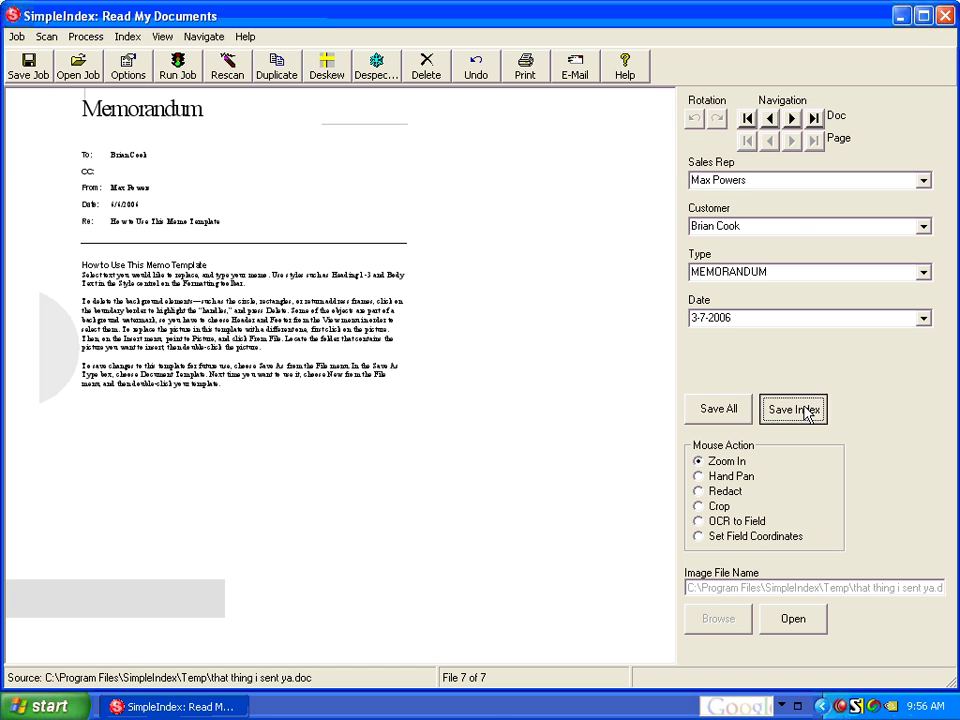
pyautogui.click(443, 401)
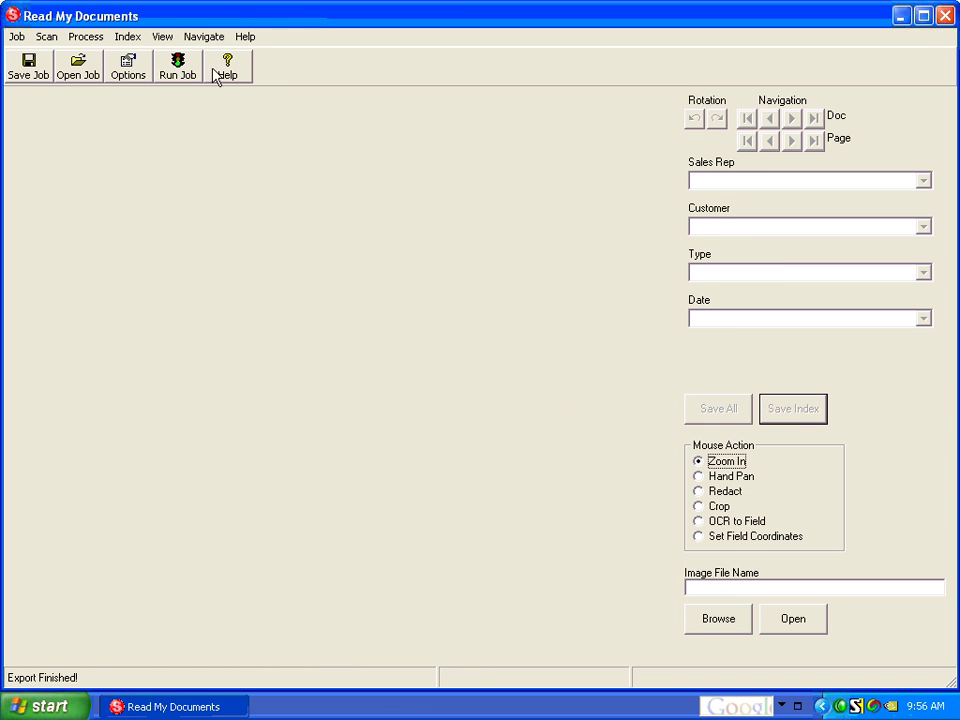
# Browse the Output folder tree, expanding both sales rep folders and a customer folder, then close Explorer.
pyautogui.click(161, 36)
pyautogui.click(175, 126)
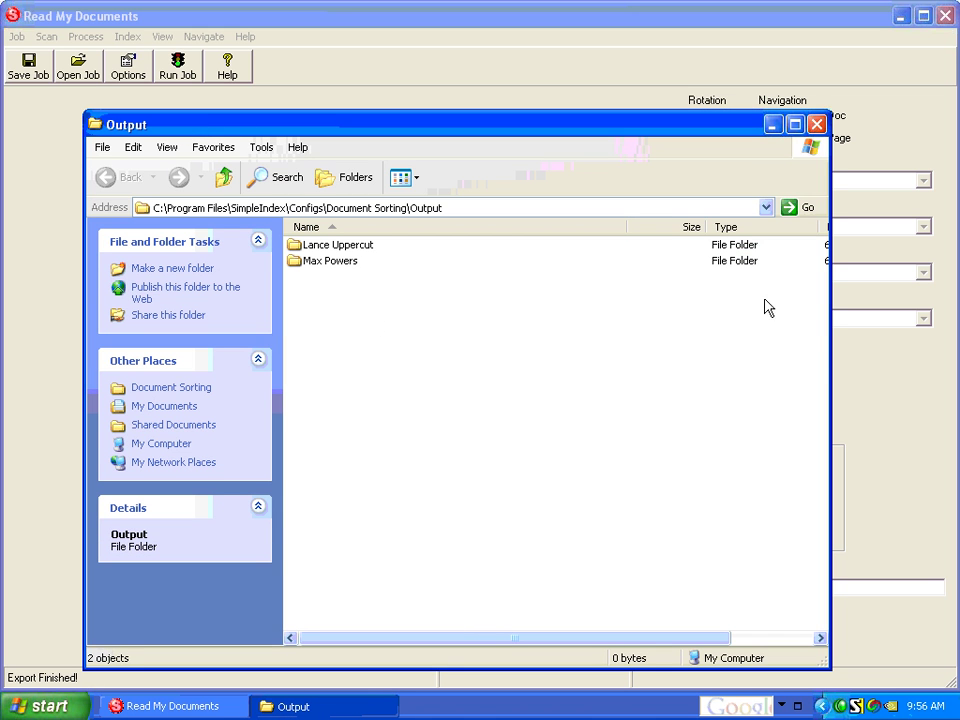
pyautogui.click(335, 175)
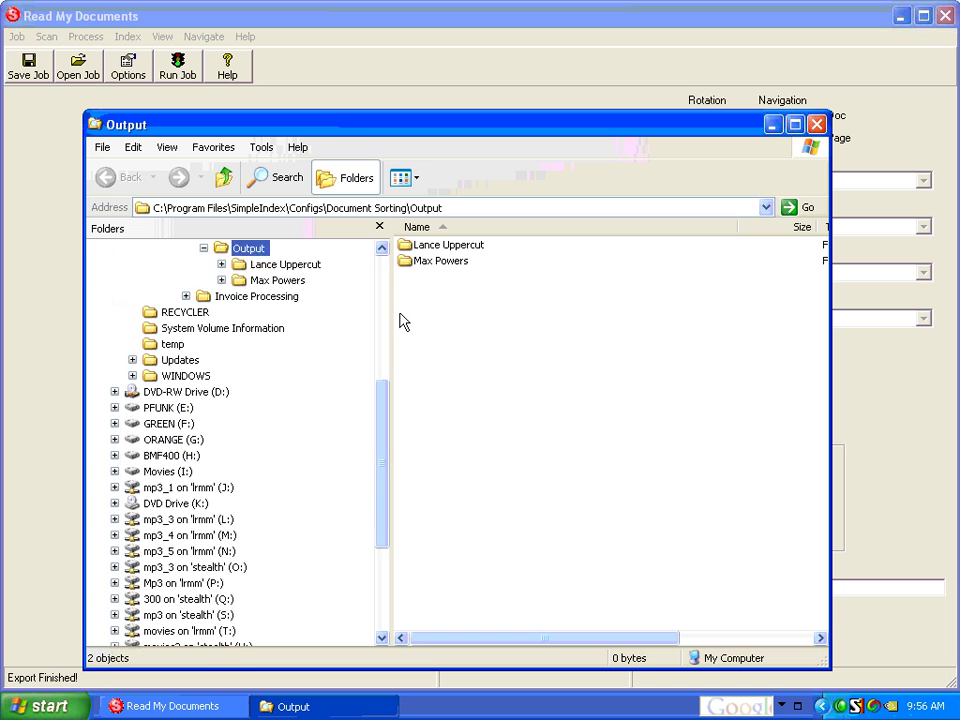
pyautogui.click(221, 360)
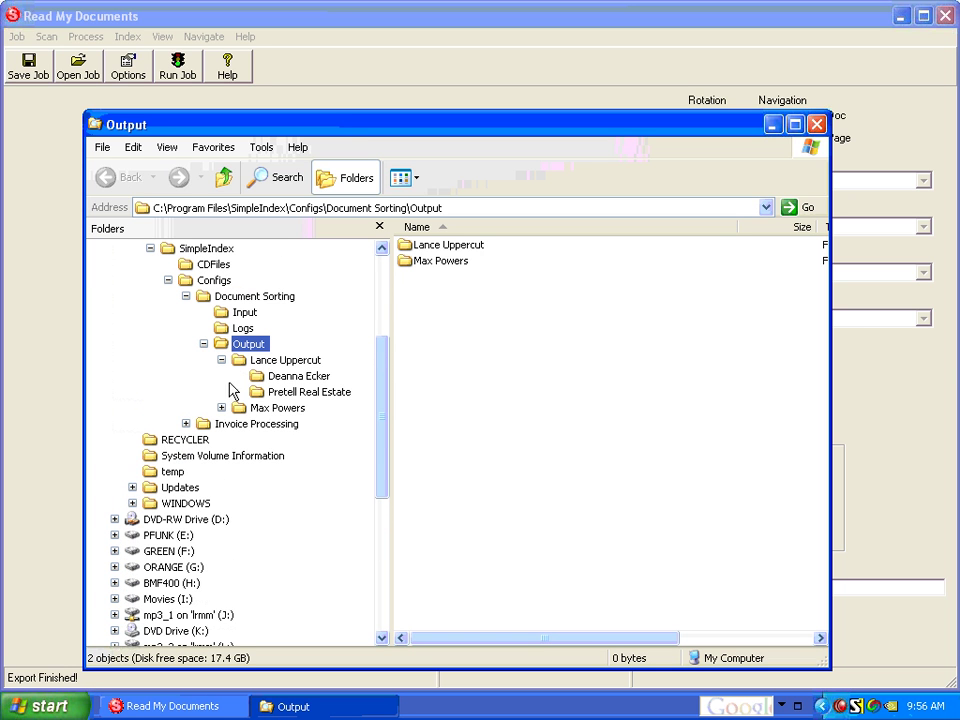
pyautogui.click(221, 408)
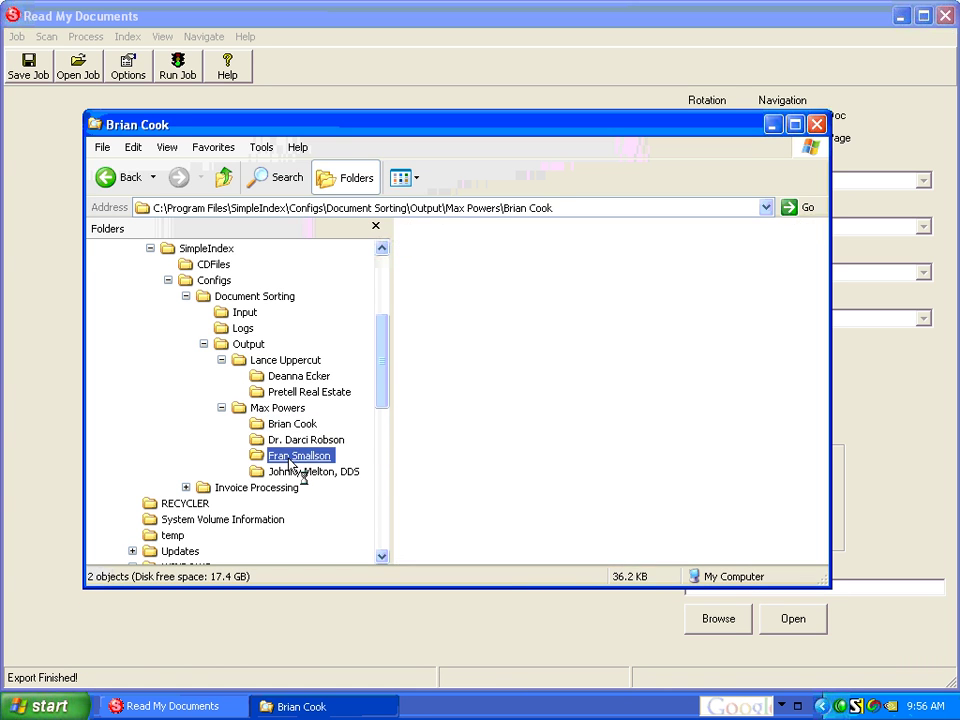
pyautogui.click(295, 472)
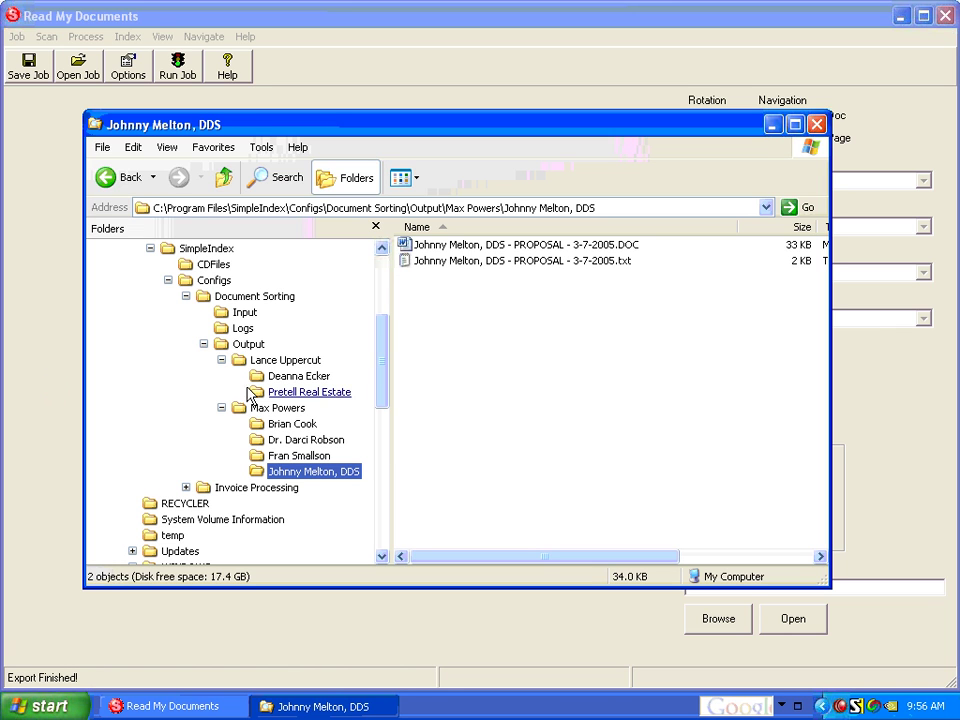
pyautogui.click(615, 357)
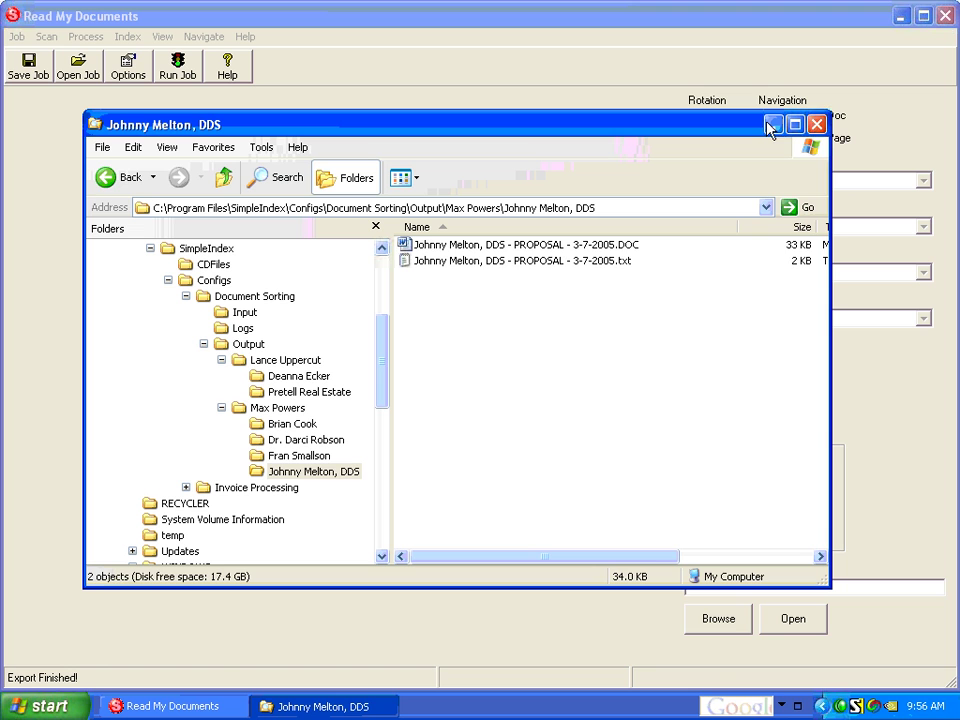
pyautogui.click(258, 362)
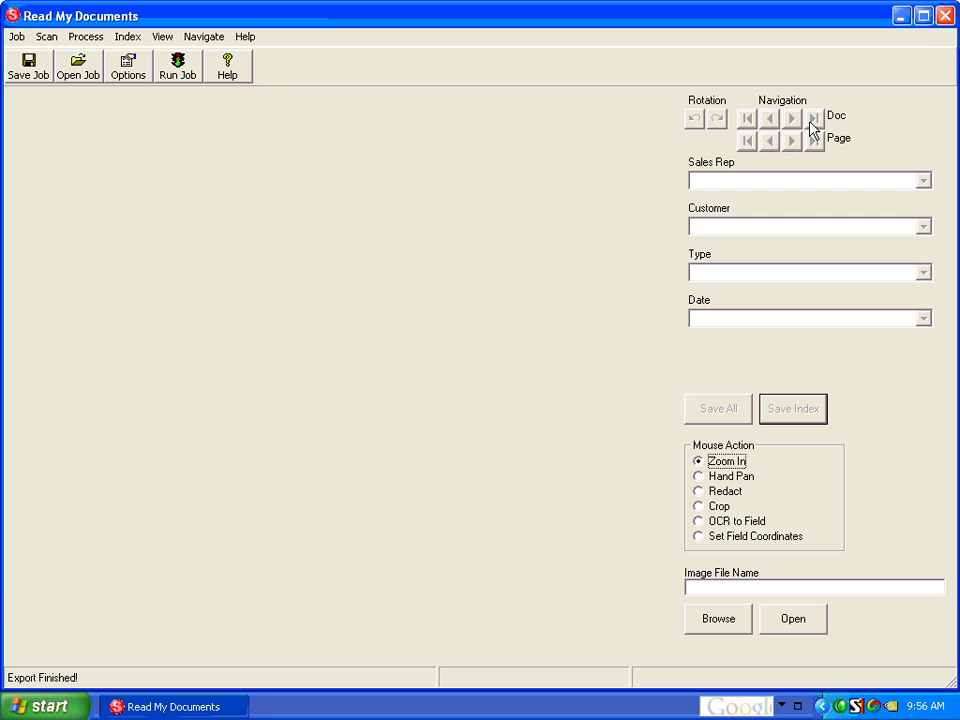
# Load the Search My Documents.sic job from the Document Sorting folder.
pyautogui.click(73, 72)
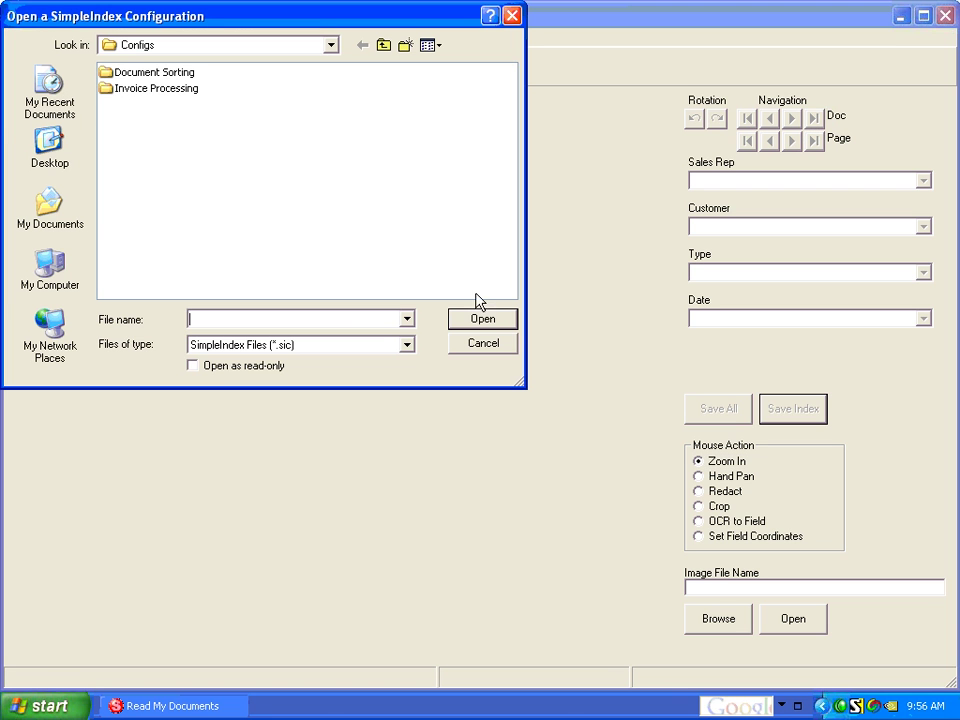
pyautogui.doubleClick(118, 72)
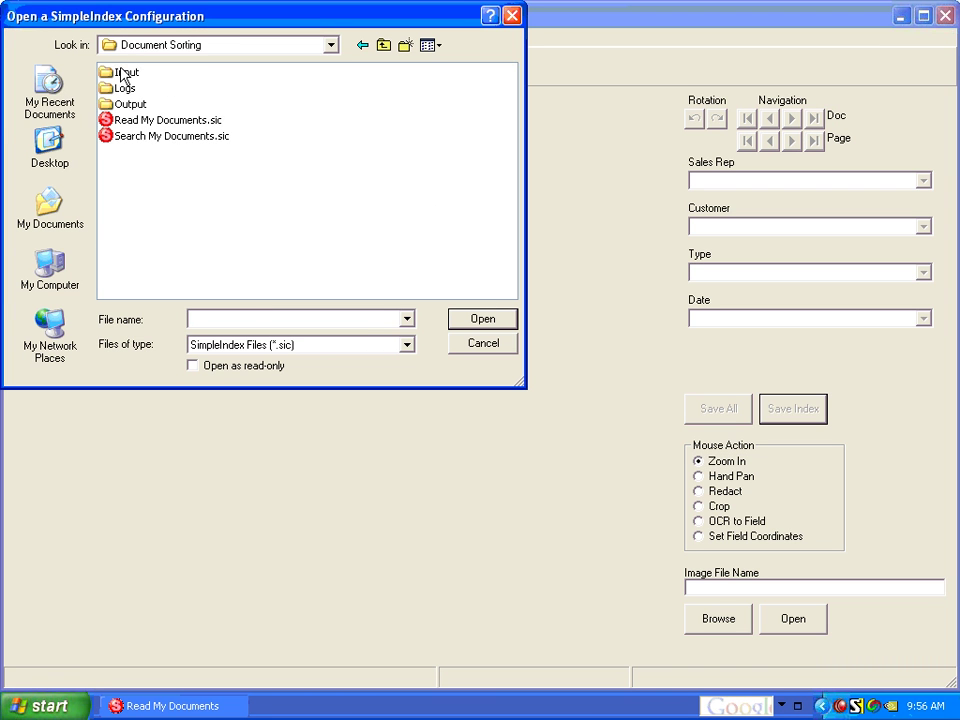
pyautogui.doubleClick(136, 139)
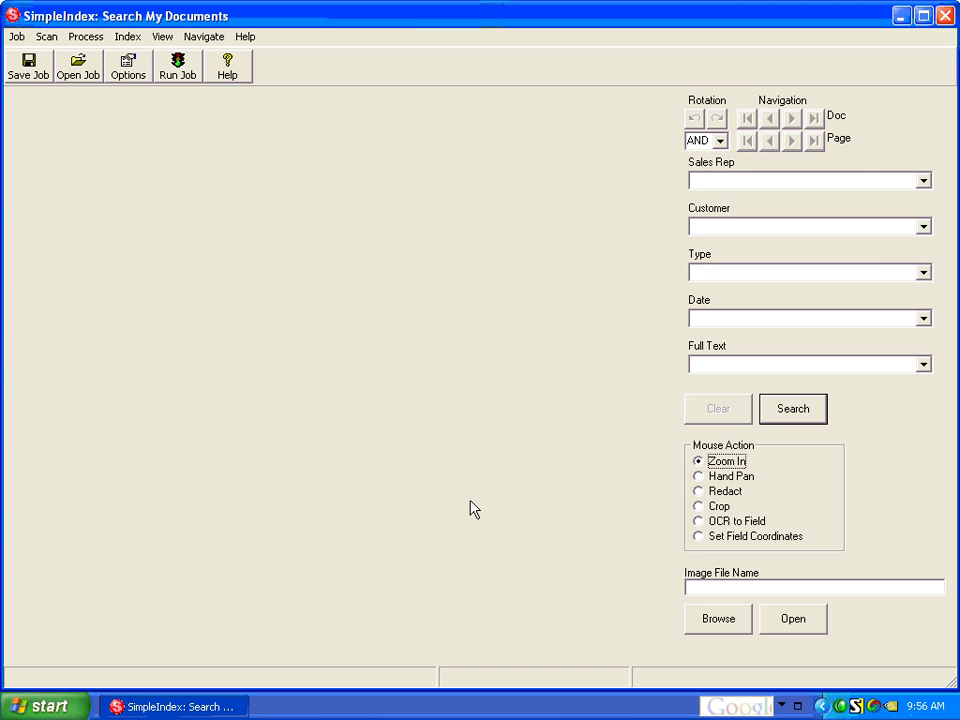
# Search by a chosen customer to retrieve its 4-5-2005 PRICE LIST, then close Excel.
pyautogui.click(922, 227)
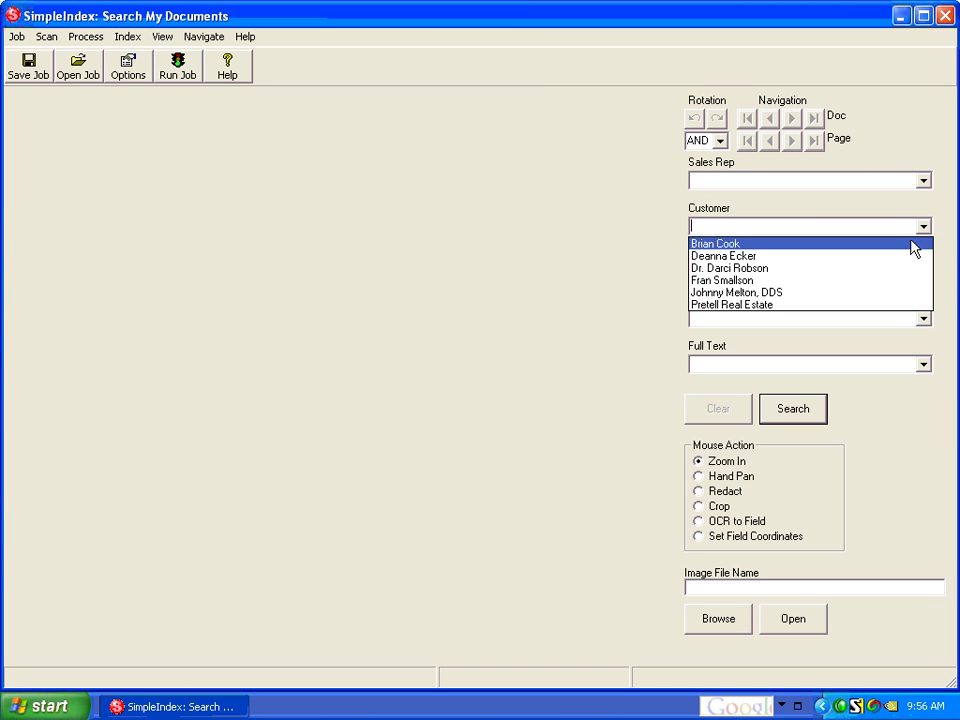
pyautogui.click(898, 268)
pyautogui.click(814, 407)
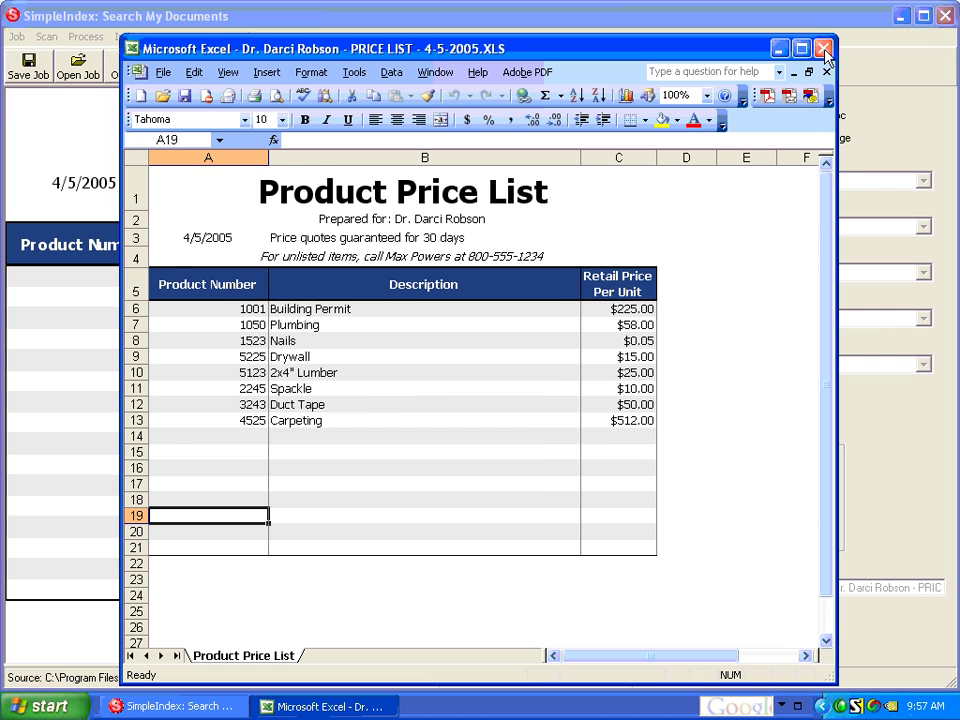
pyautogui.click(823, 48)
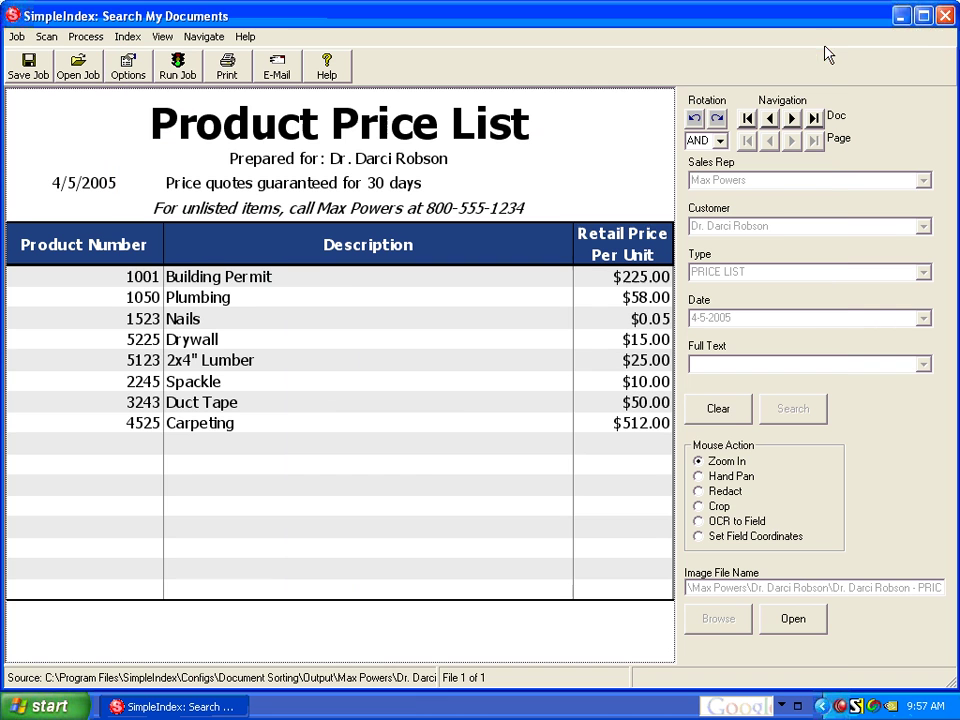
# Clear the previous search and run a Full Text search on the sales rep's surname.
pyautogui.click(718, 409)
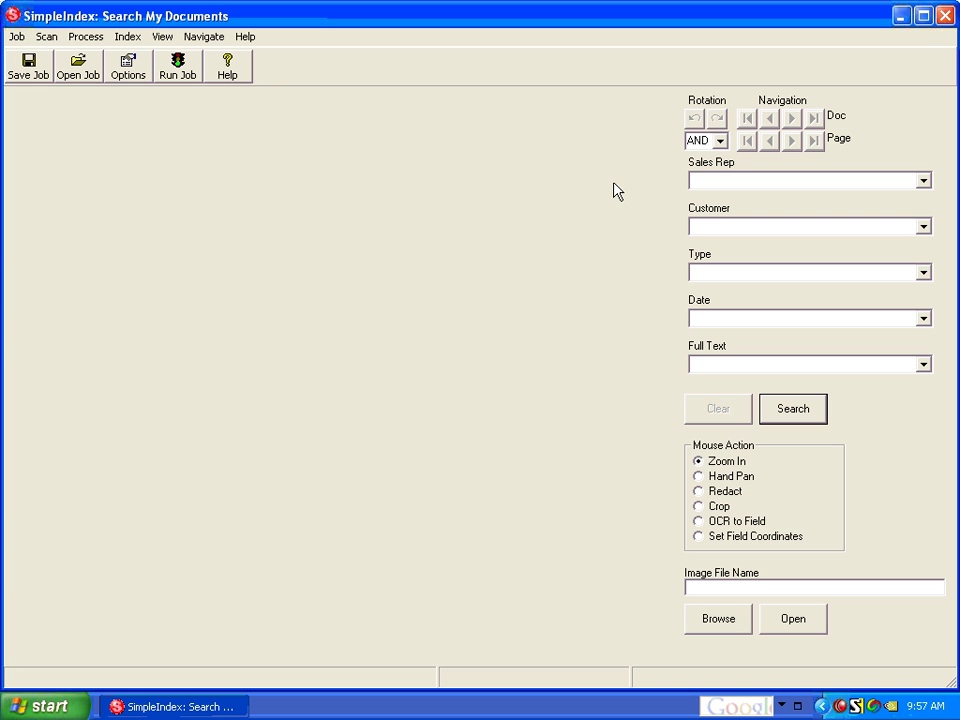
pyautogui.write('Powers')
pyautogui.press('Return')
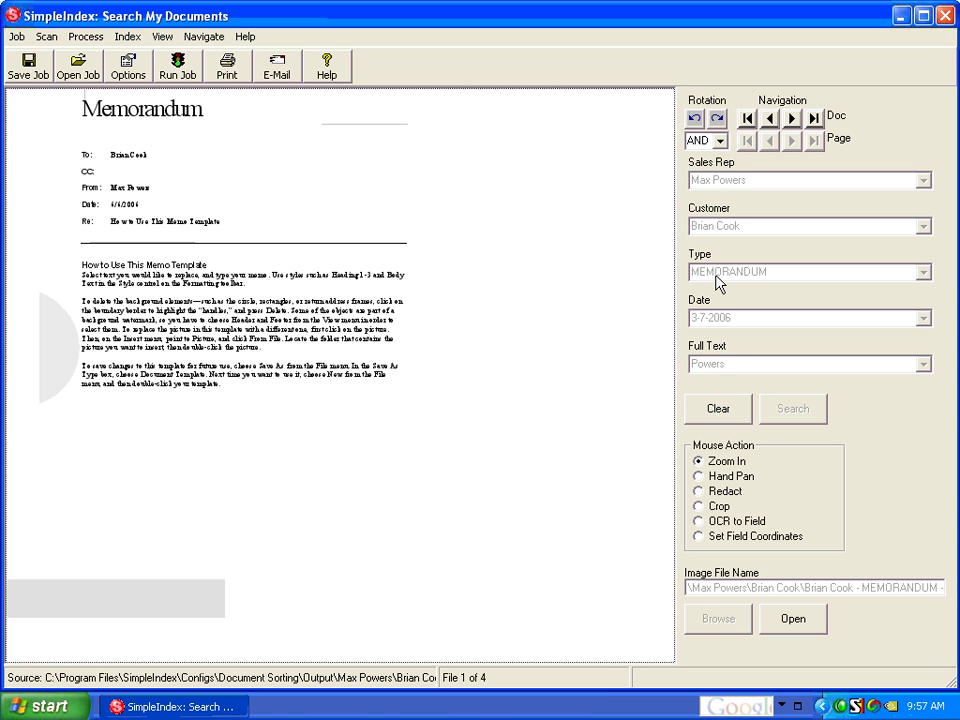